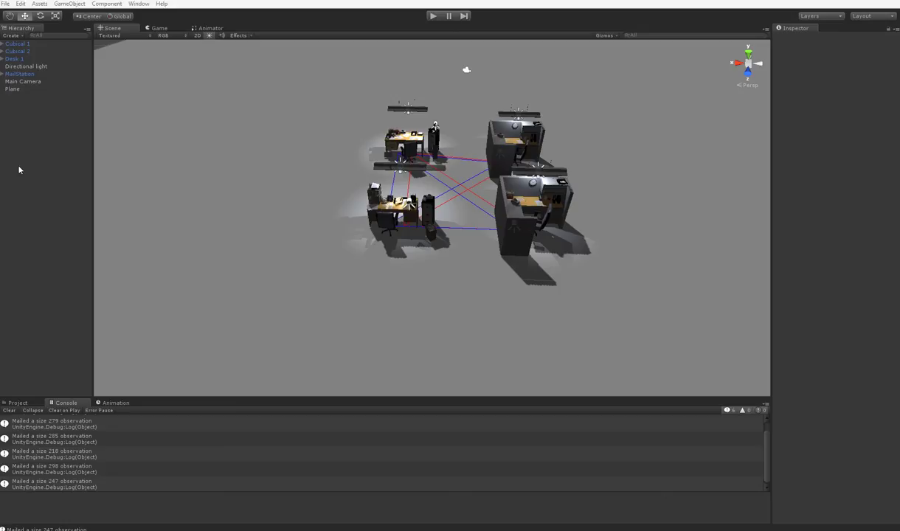
# Turn on collapsing of identical console messages and clear the logged mail observations from the console
pyautogui.moveTo(567, 285); pyautogui.dragTo(576, 231, button='right')
pyautogui.moveTo(602, 282); pyautogui.dragTo(589, 256, button='middle')
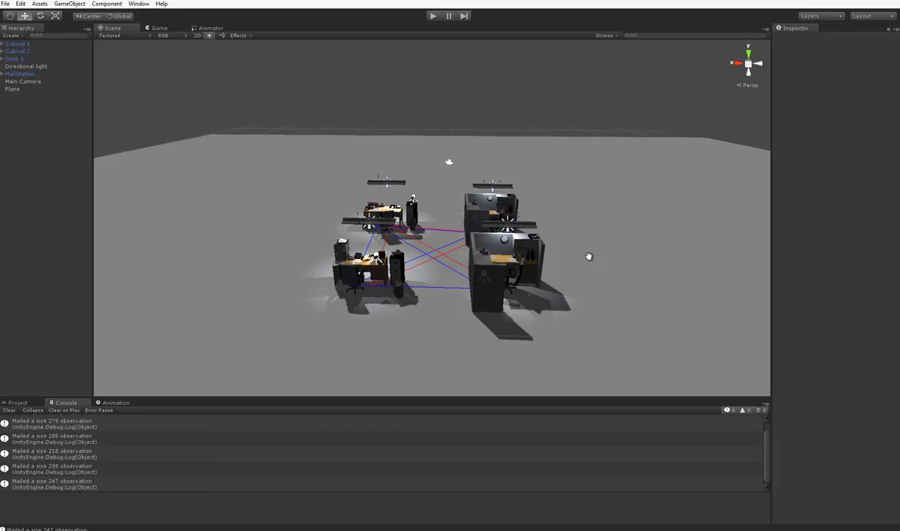
pyautogui.click(24, 404)
pyautogui.click(64, 403)
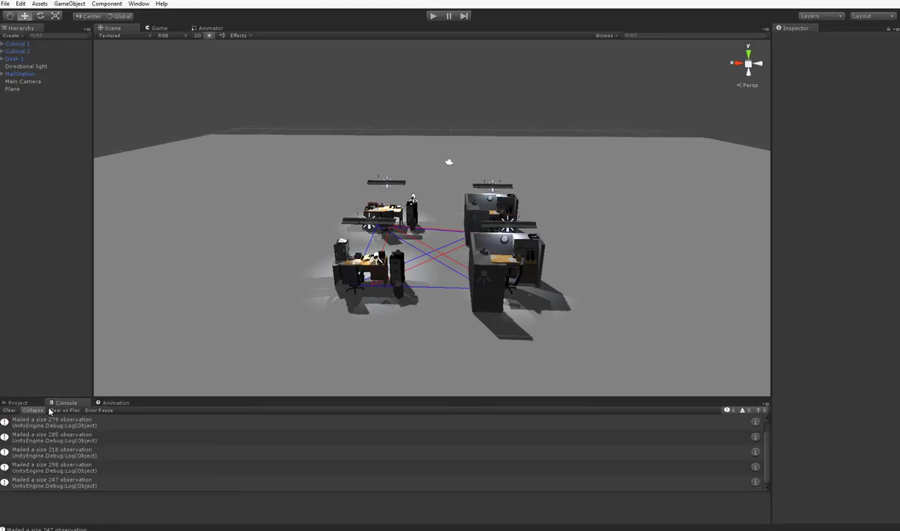
pyautogui.click(15, 410)
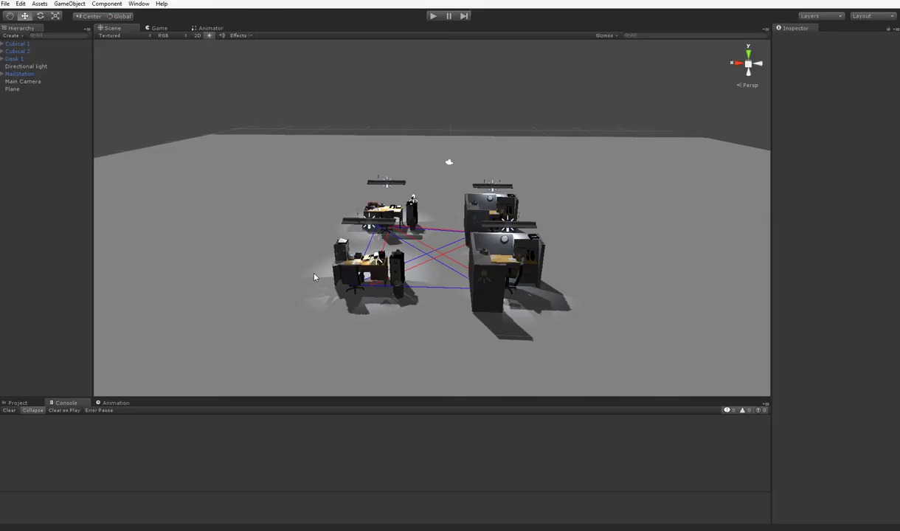
# Run the scene in play mode and watch the coloured blocks stacking above the desks and cubicles in the Scene view
pyautogui.click(435, 15)
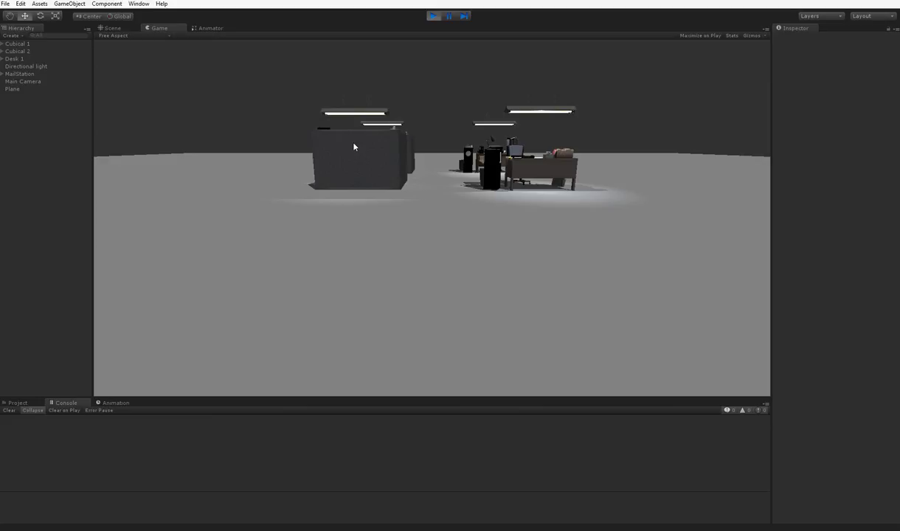
pyautogui.click(116, 30)
pyautogui.moveTo(544, 214); pyautogui.dragTo(540, 272, button='right')
pyautogui.moveTo(540, 271); pyautogui.dragTo(539, 305, button='middle')
pyautogui.scroll(1, 526, 308)
pyautogui.scroll(2, 433, 292)
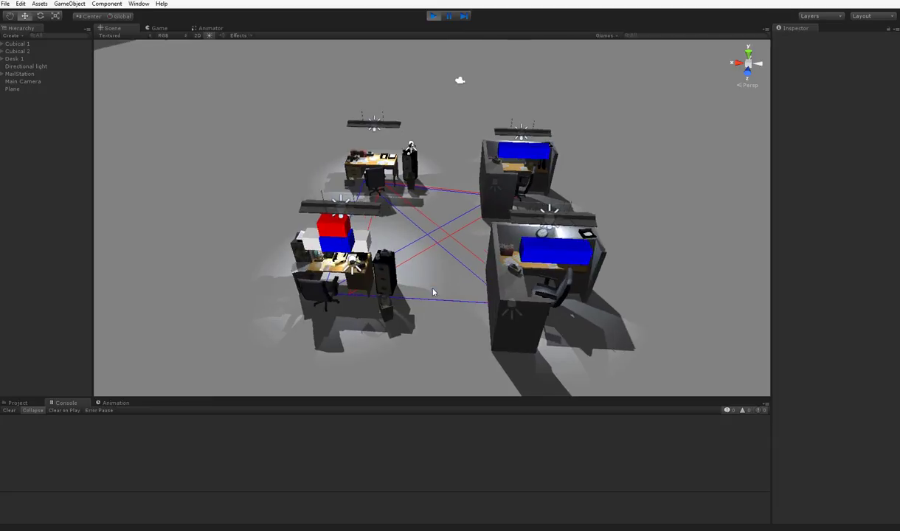
pyautogui.scroll(2, 433, 289)
pyautogui.moveTo(433, 289); pyautogui.dragTo(426, 276, button='middle')
pyautogui.scroll(2, 426, 276)
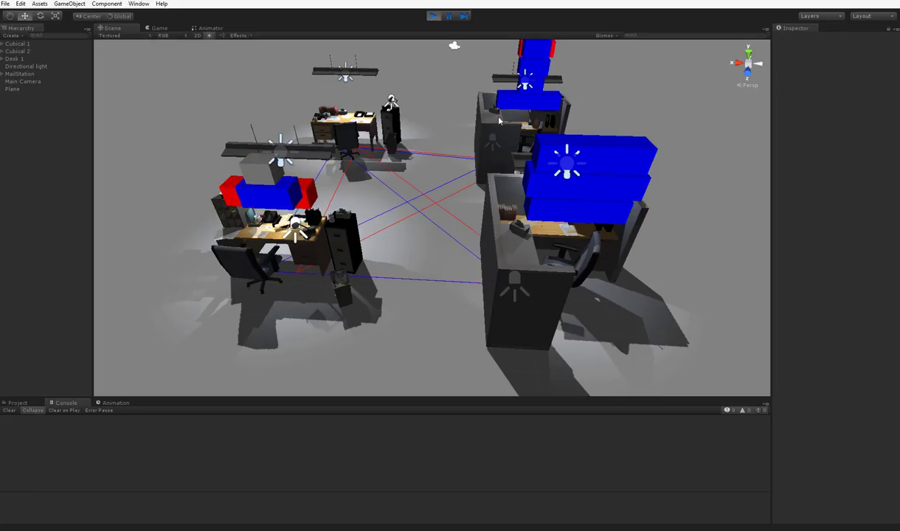
pyautogui.scroll(-4, 494, 129)
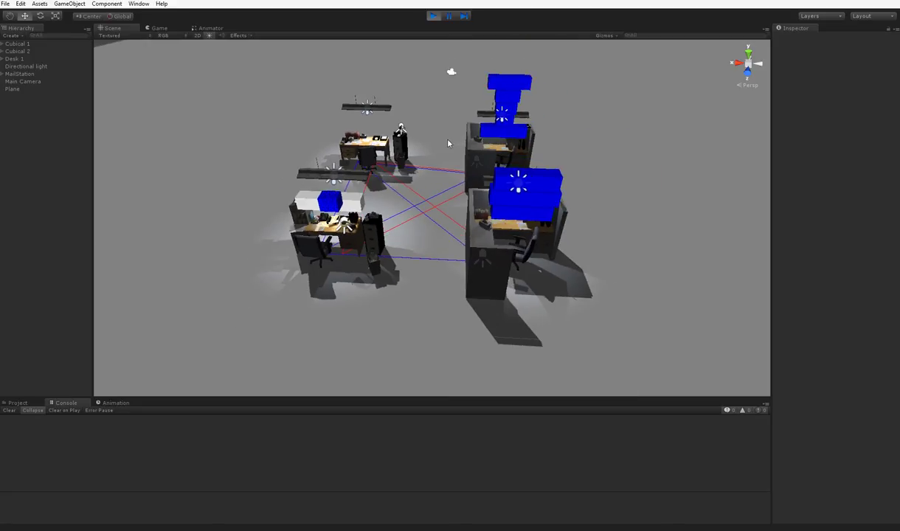
pyautogui.moveTo(447, 143); pyautogui.dragTo(438, 177, button='middle')
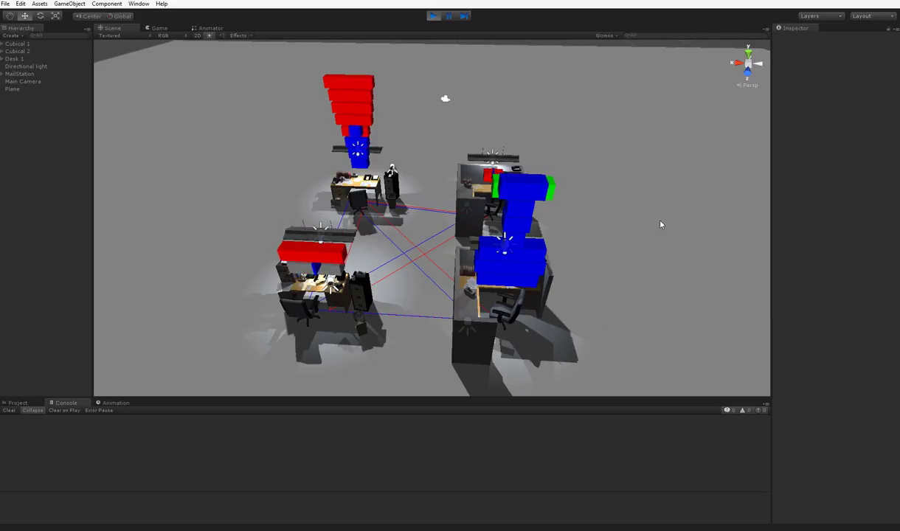
# Try out a duplicate of Cubical 2 placed beside the original, and delete the copy
pyautogui.click(28, 52)
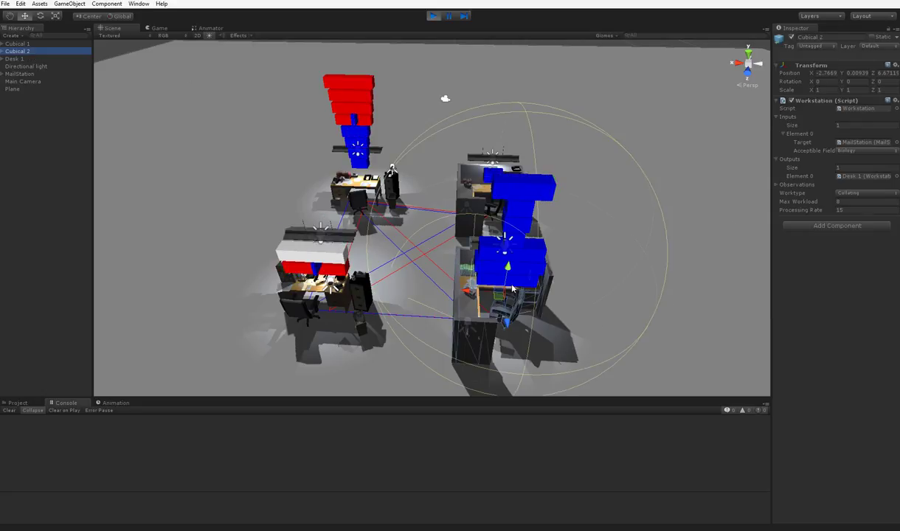
pyautogui.moveTo(469, 292); pyautogui.dragTo(650, 288)
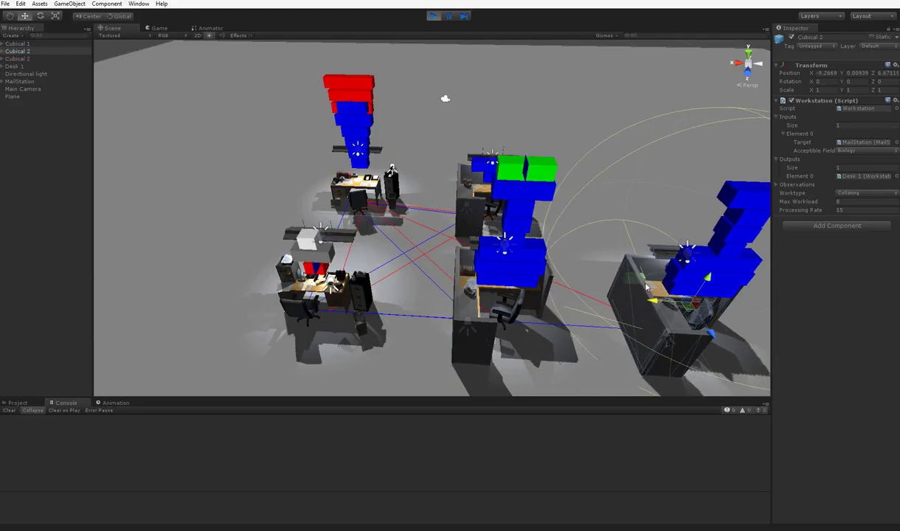
pyautogui.click(54, 51)
pyautogui.press('Delete')
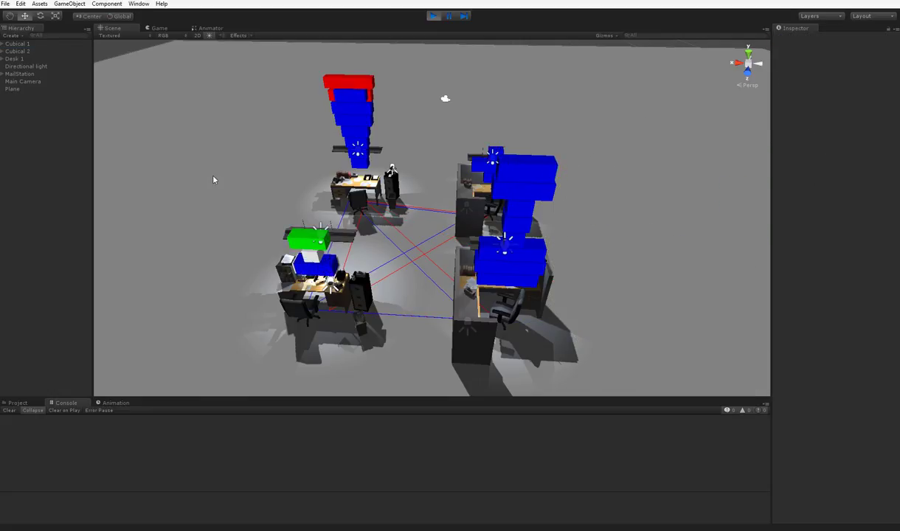
# Select the MailStation object and inspect the inputs, outputs and observations of its Mail Station script
pyautogui.moveTo(220, 179); pyautogui.dragTo(225, 179, button='middle')
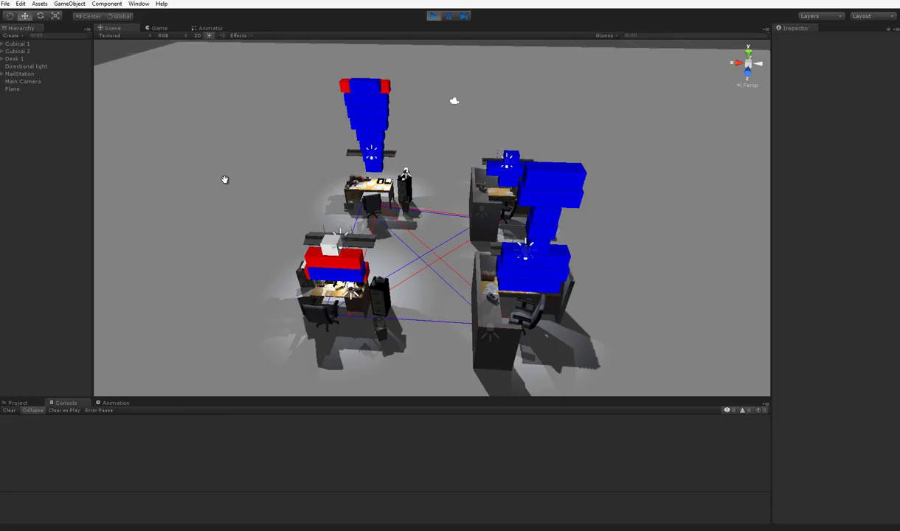
pyautogui.click(515, 303)
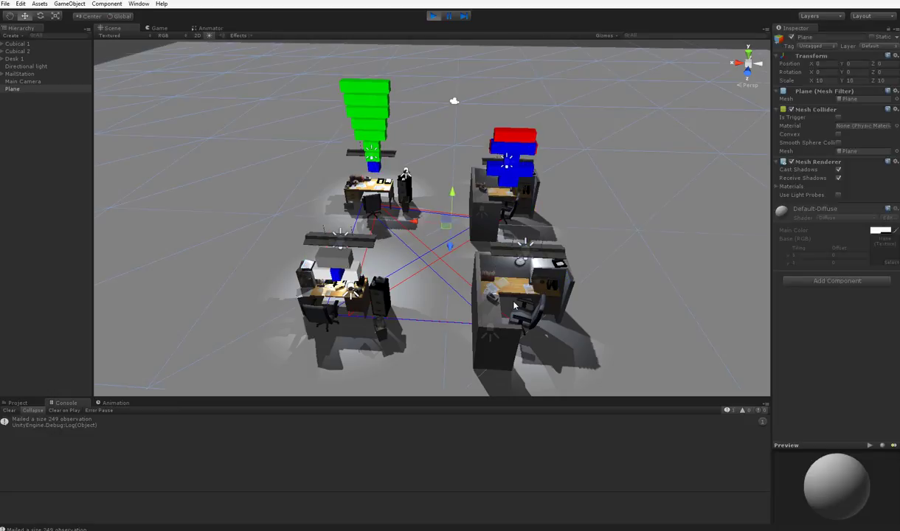
pyautogui.click(62, 73)
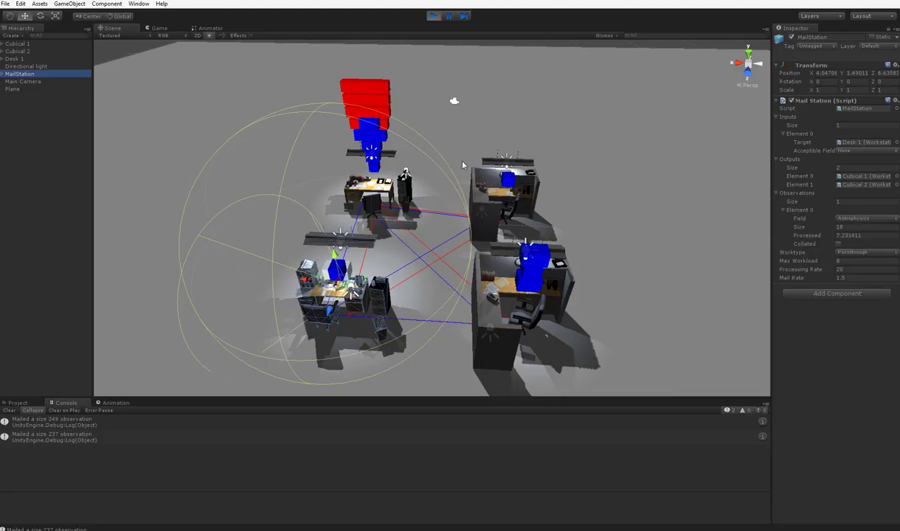
pyautogui.moveTo(460, 297)
pyautogui.mouseDown(button='middle')
pyautogui.moveTo(471, 279)
pyautogui.moveTo(450, 287)
pyautogui.mouseUp(button='middle')
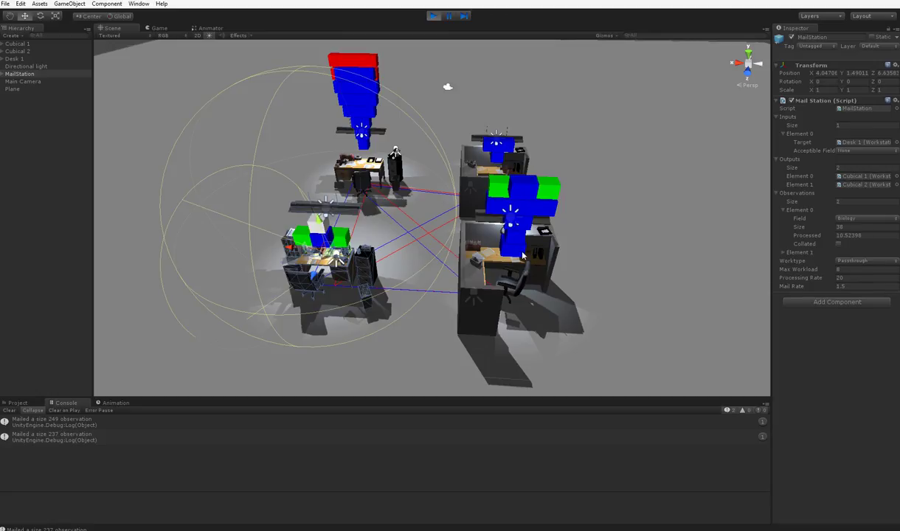
# Examine the MailStation desk and its props up close, along with the lines connecting it to the surrounding workstations
pyautogui.moveTo(429, 264); pyautogui.dragTo(499, 249, button='middle')
pyautogui.scroll(4, 480, 280)
pyautogui.scroll(3, 499, 254)
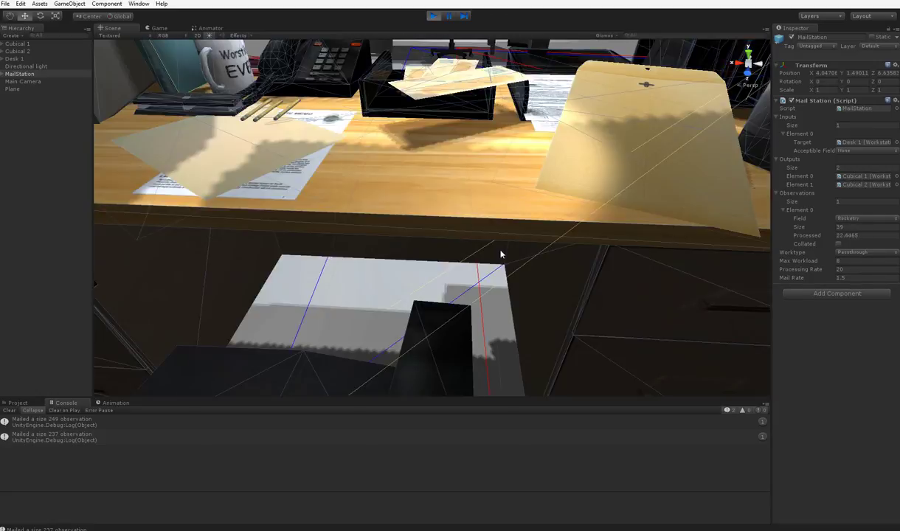
pyautogui.scroll(-10, 501, 254)
pyautogui.keyDown('alt'); pyautogui.moveTo(500, 253); pyautogui.dragTo(539, 261); pyautogui.keyUp('alt')
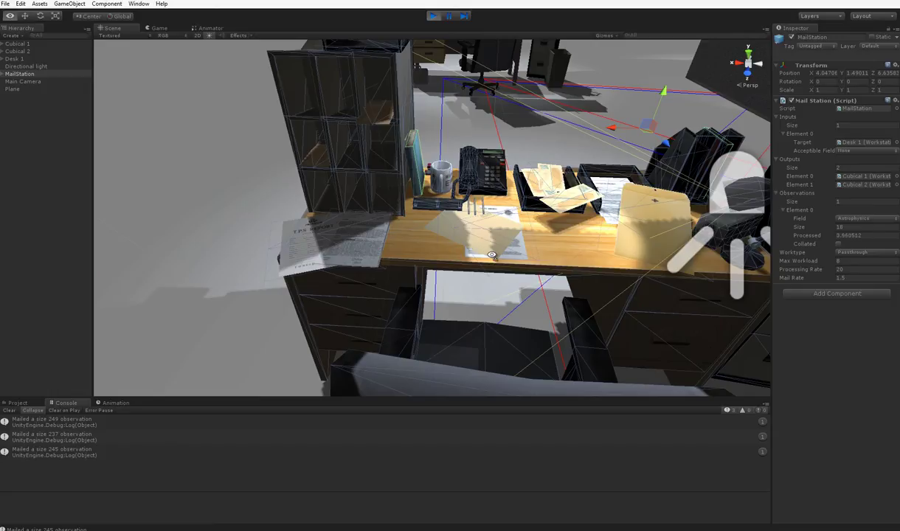
pyautogui.scroll(-5, 536, 264)
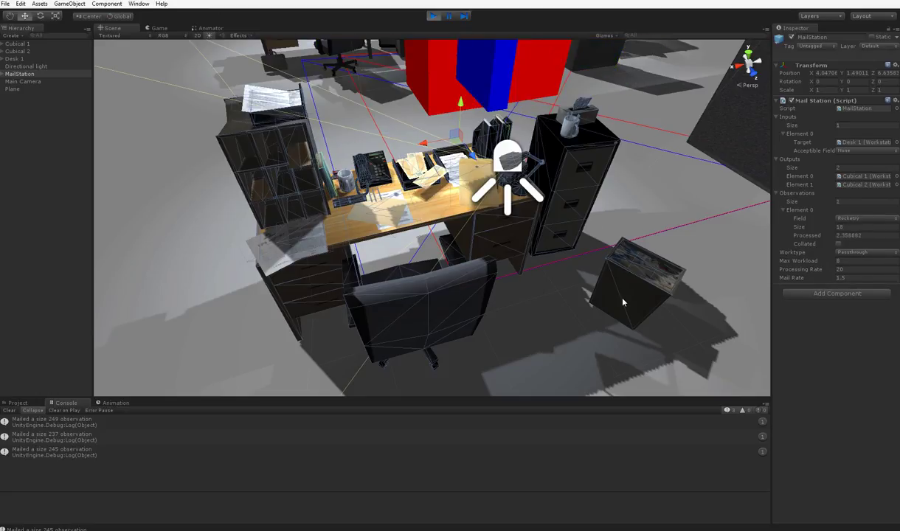
pyautogui.moveTo(623, 302); pyautogui.dragTo(592, 312, button='middle')
pyautogui.scroll(-5, 592, 313)
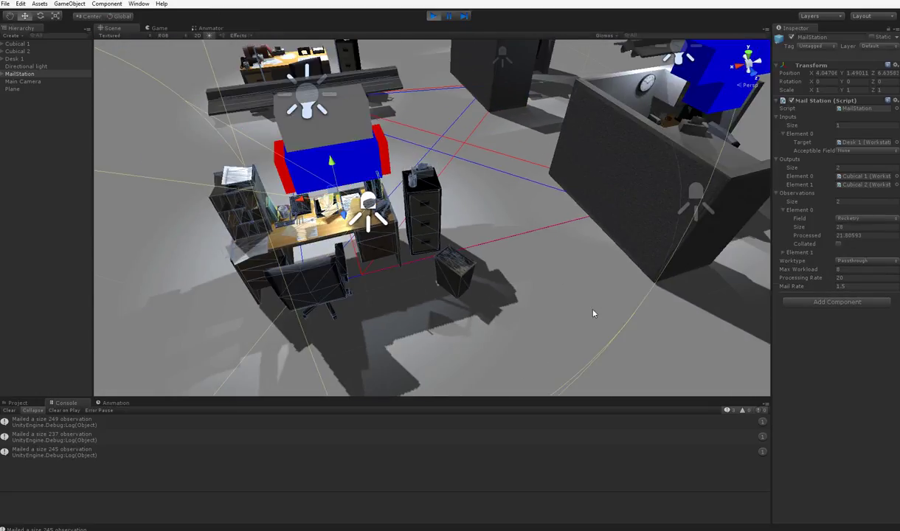
pyautogui.scroll(10, 594, 312)
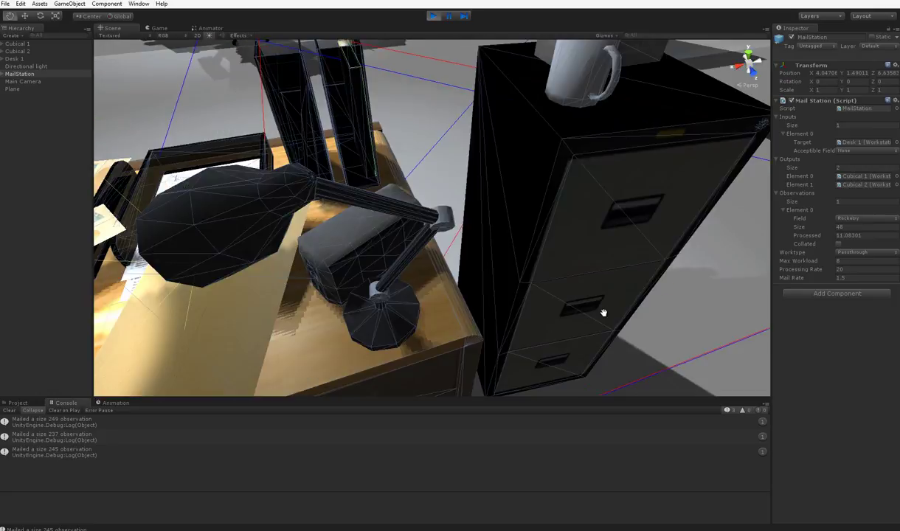
pyautogui.moveTo(603, 312); pyautogui.dragTo(623, 303, button='middle')
pyautogui.scroll(-5, 615, 315)
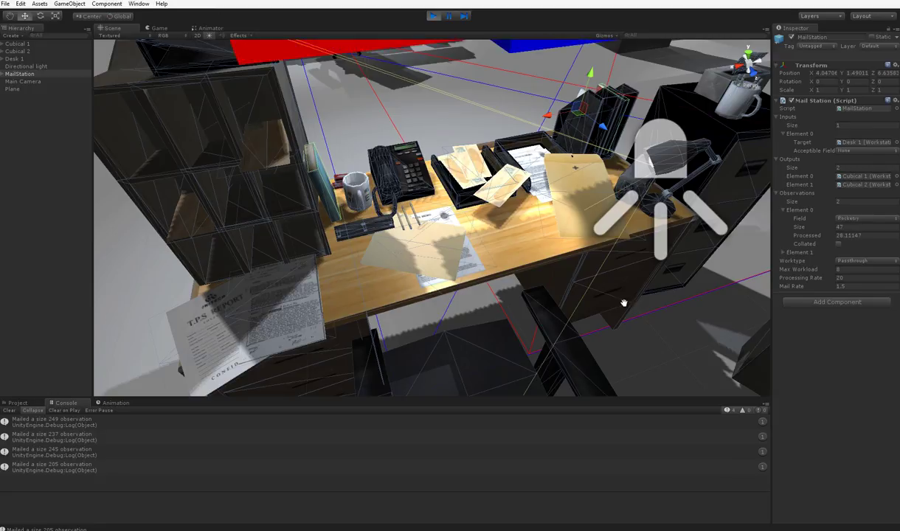
pyautogui.scroll(-8, 656, 251)
pyautogui.scroll(-5, 657, 250)
pyautogui.moveTo(657, 251); pyautogui.dragTo(575, 281, button='middle')
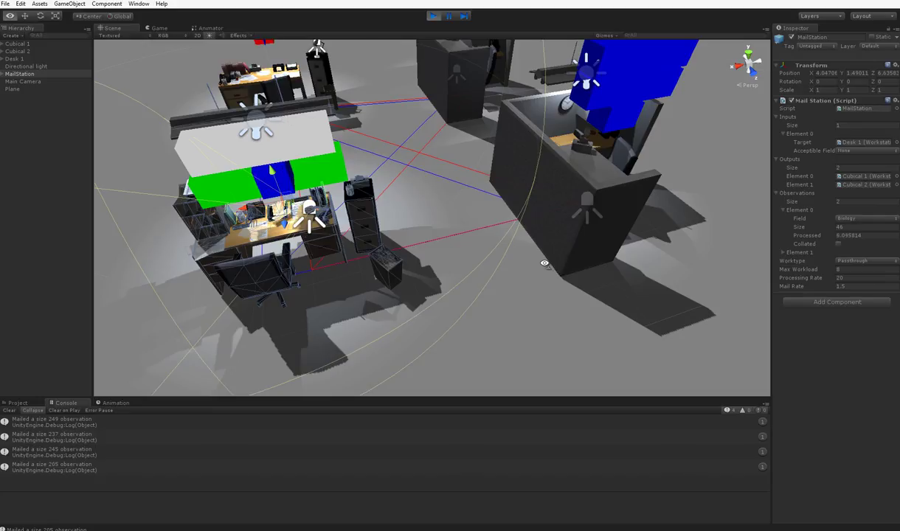
pyautogui.keyDown('alt'); pyautogui.moveTo(538, 261); pyautogui.dragTo(494, 283); pyautogui.keyUp('alt')
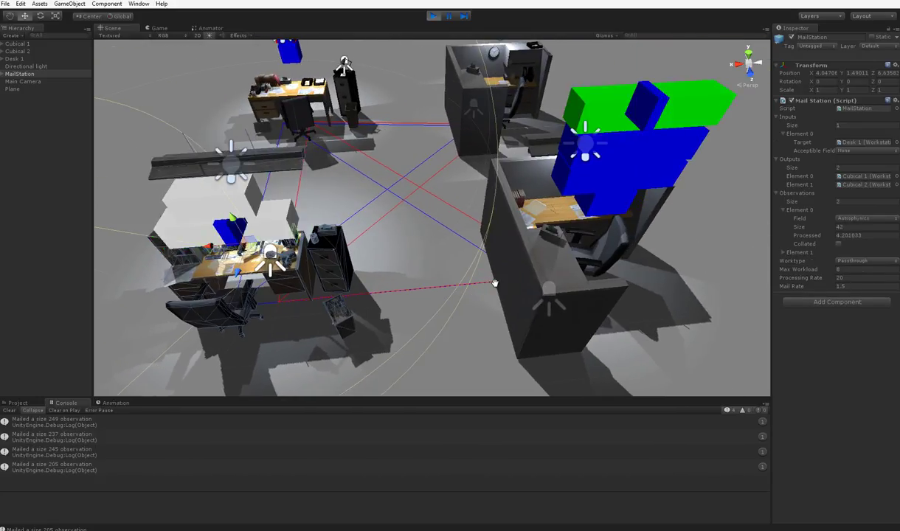